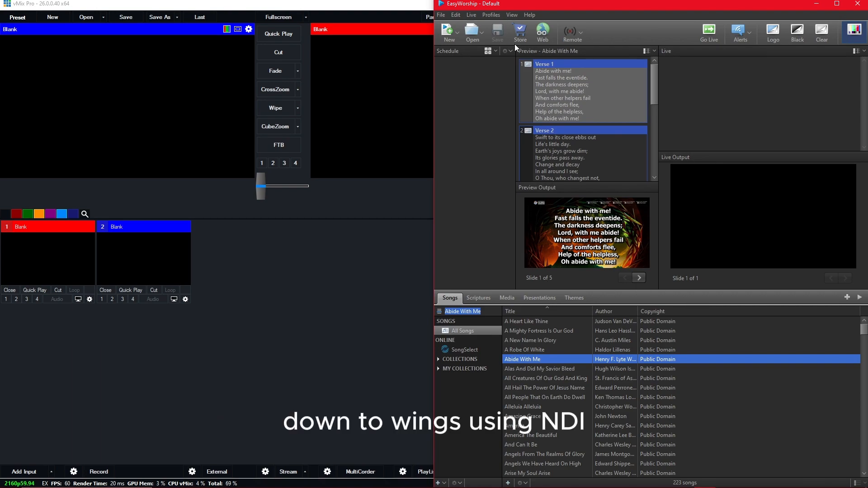
# - Maximize the EasyWorship window and set the main output's monitor to NDI Stream in the program options
pyautogui.click(835, 6)
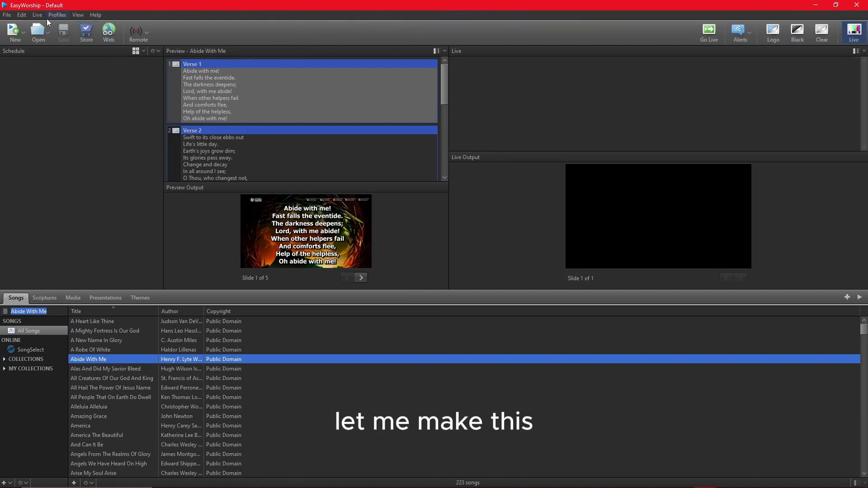
pyautogui.click(21, 15)
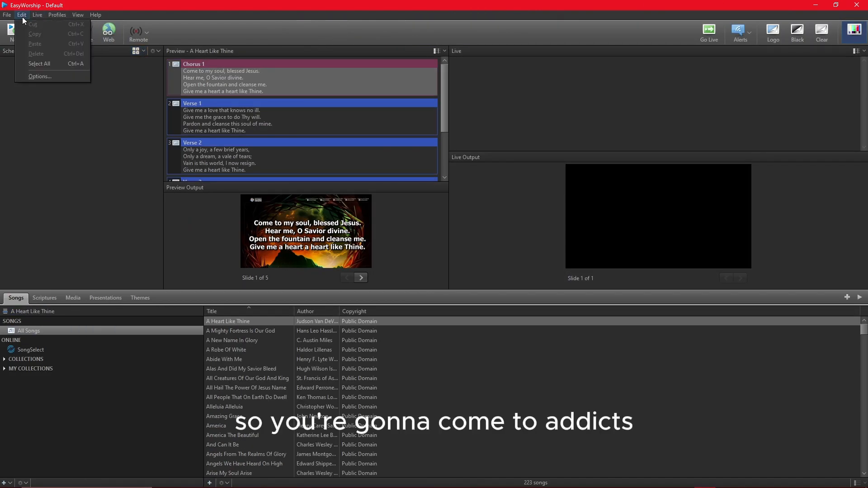
pyautogui.click(52, 77)
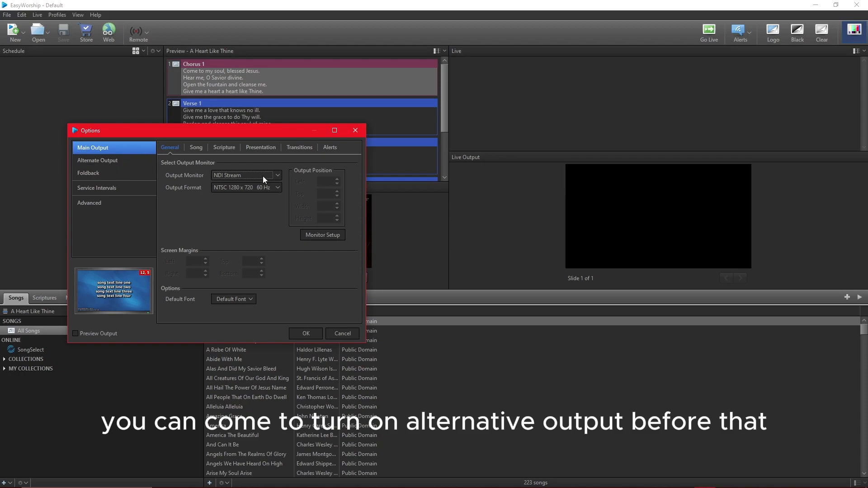
pyautogui.click(281, 178)
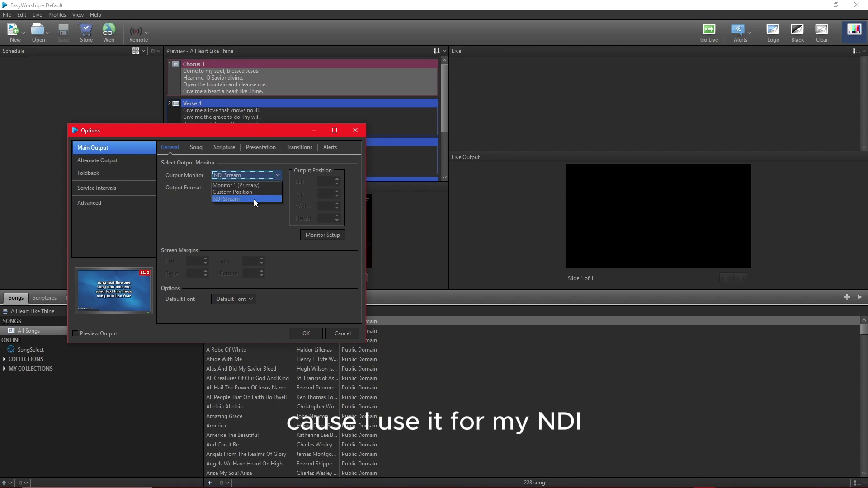
pyautogui.click(253, 198)
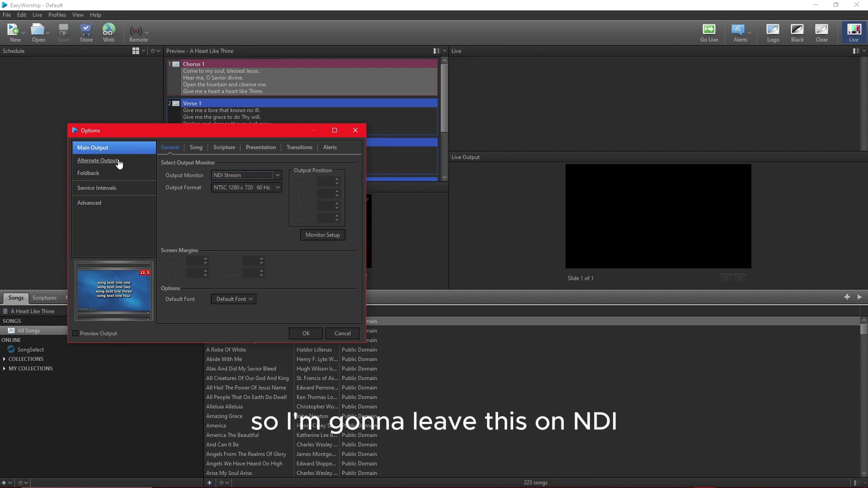
# - Enable support for the alternate output, set its output monitor to Custom Position and confirm the options
pyautogui.click(118, 164)
pyautogui.click(178, 176)
pyautogui.click(269, 197)
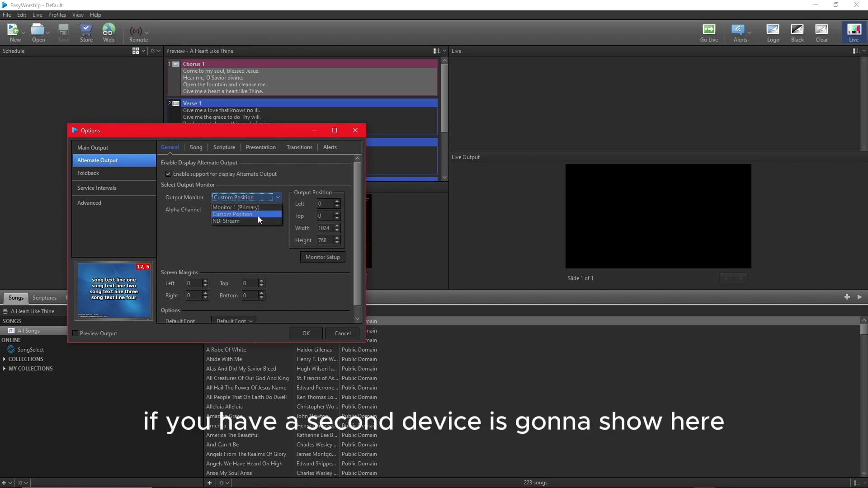
pyautogui.click(258, 216)
pyautogui.click(309, 334)
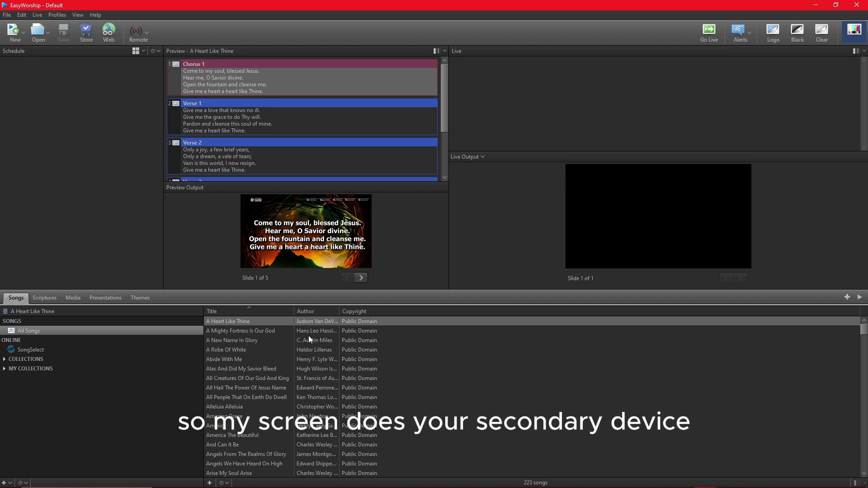
# - Set the Lower Transparent theme as the default scripture theme
pyautogui.click(51, 300)
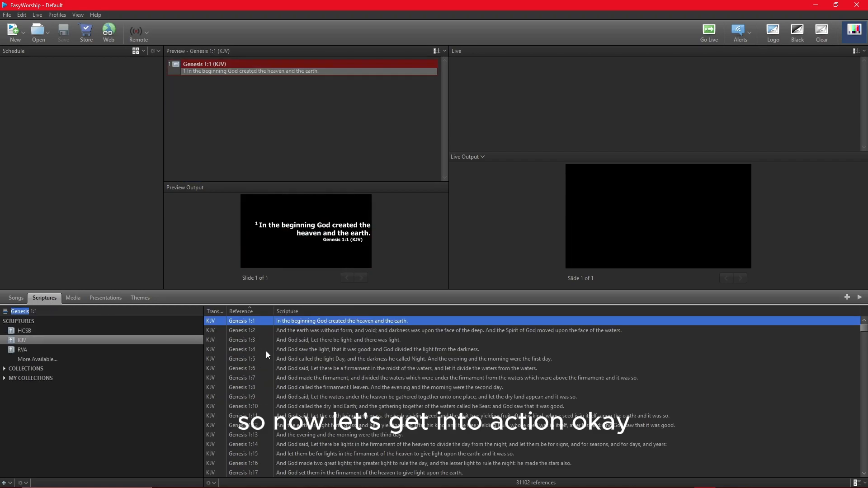
pyautogui.click(148, 300)
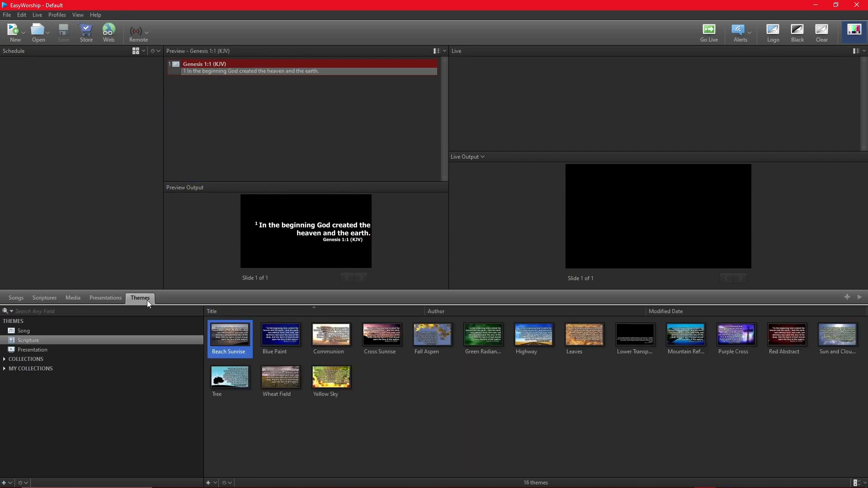
pyautogui.click(615, 357)
pyautogui.rightClick(630, 350)
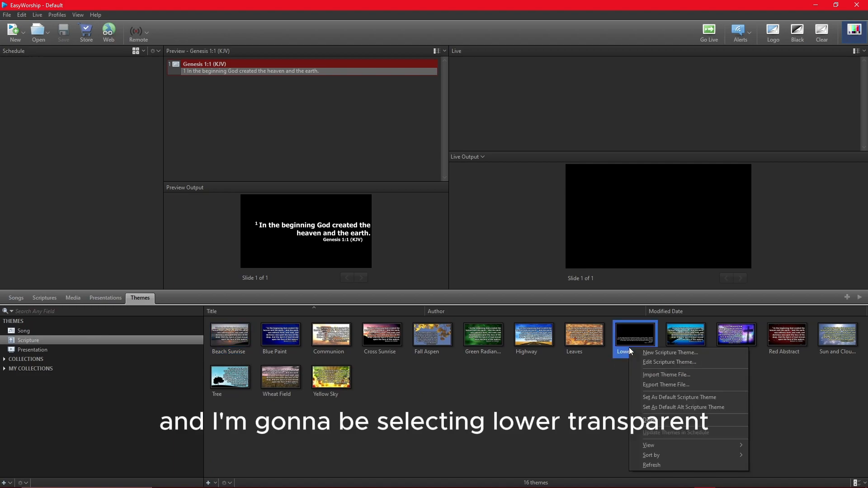
pyautogui.click(654, 396)
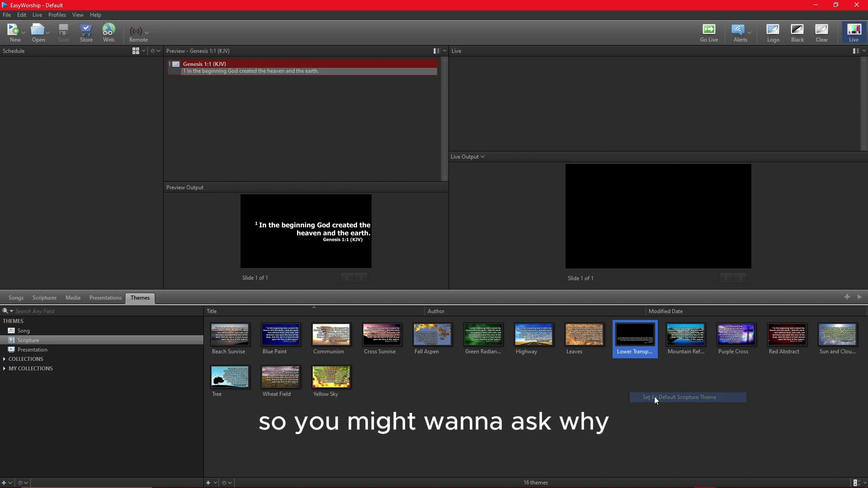
pyautogui.rightClick(635, 321)
pyautogui.click(493, 369)
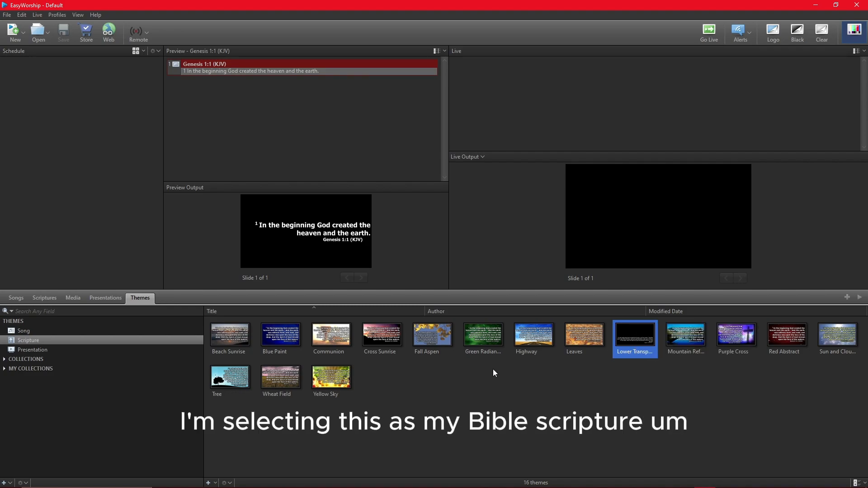
# - Look through the media and presentations, then return to the KJV scriptures and send a Genesis 1 verse live
pyautogui.click(70, 298)
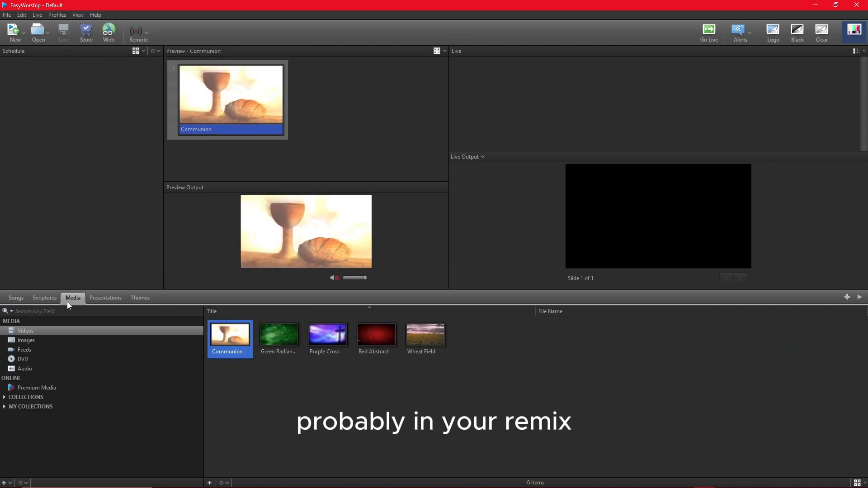
pyautogui.click(114, 297)
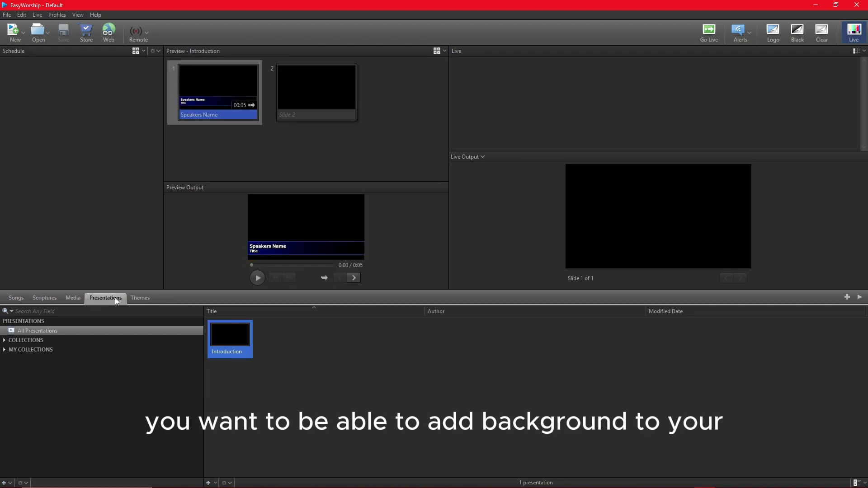
pyautogui.click(40, 301)
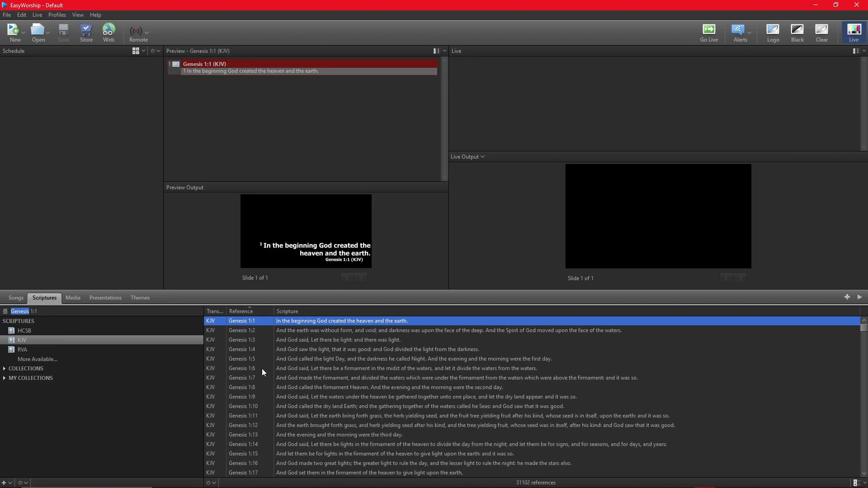
pyautogui.click(311, 370)
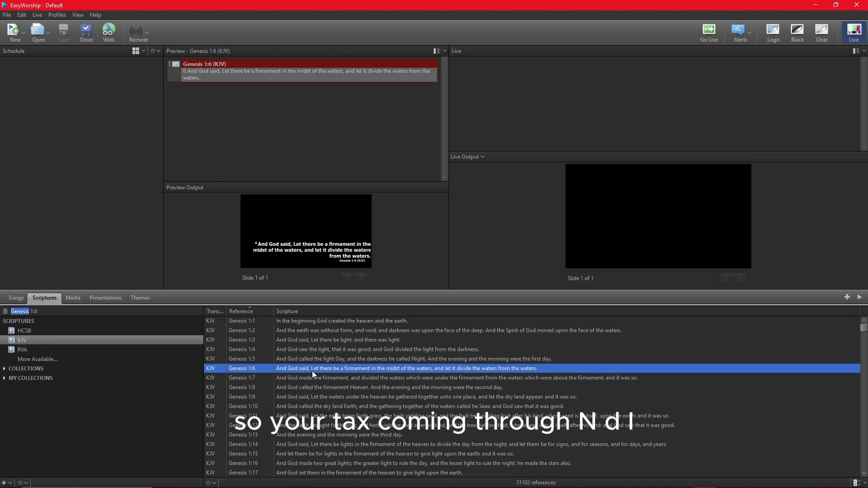
pyautogui.doubleClick(312, 371)
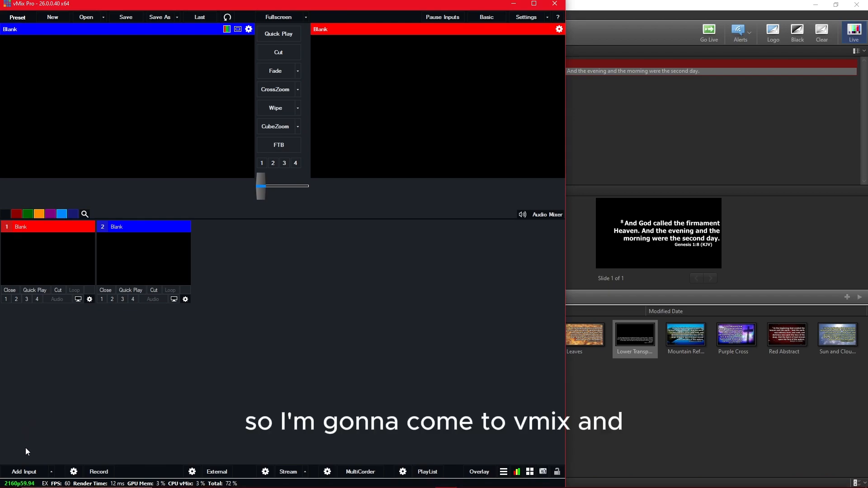
# - In vMix, add the EasyWorship Live NDI source as a new input
pyautogui.click(25, 471)
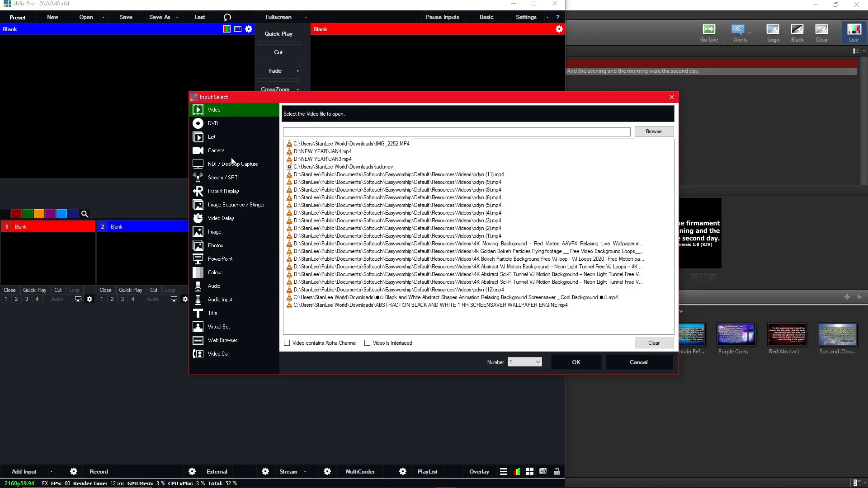
pyautogui.click(236, 166)
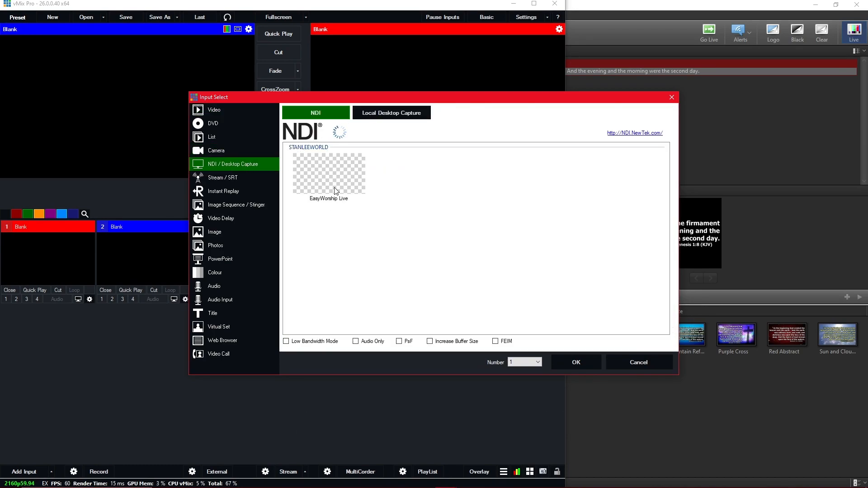
pyautogui.click(324, 175)
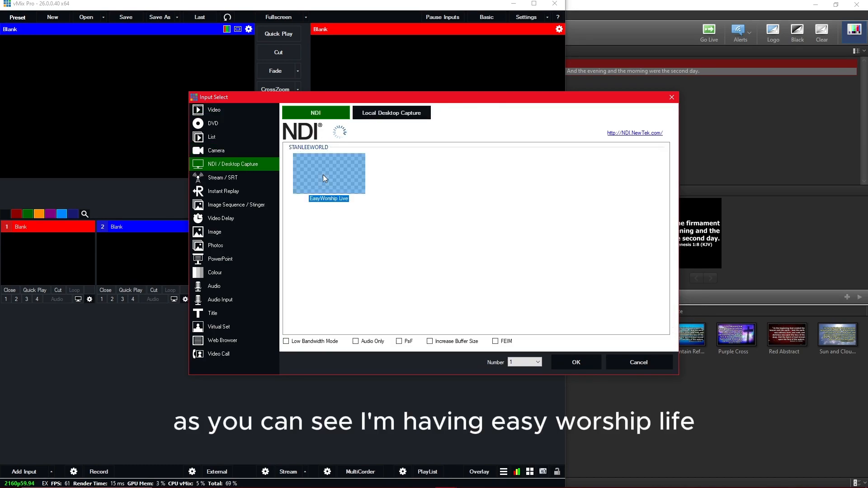
pyautogui.click(582, 365)
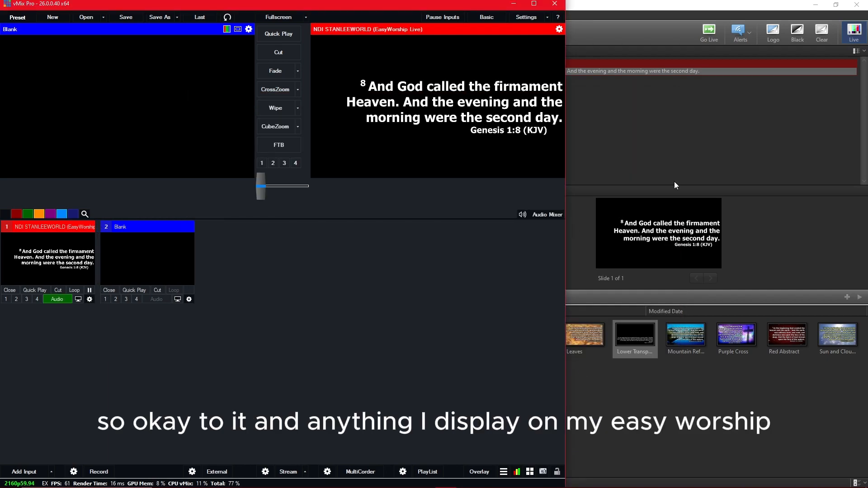
# - Switch to EasyWorship, send Genesis 1:4 (KJV) live and return to vMix to check the NDI feed
pyautogui.click(674, 182)
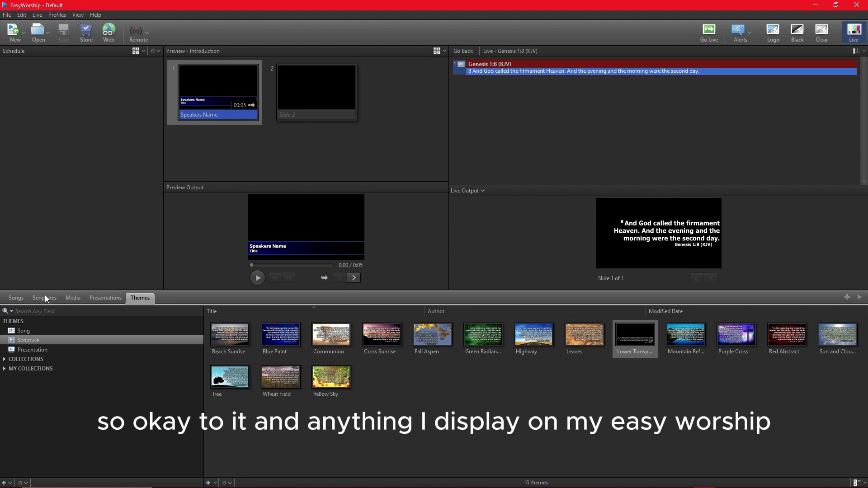
pyautogui.click(45, 296)
pyautogui.doubleClick(385, 352)
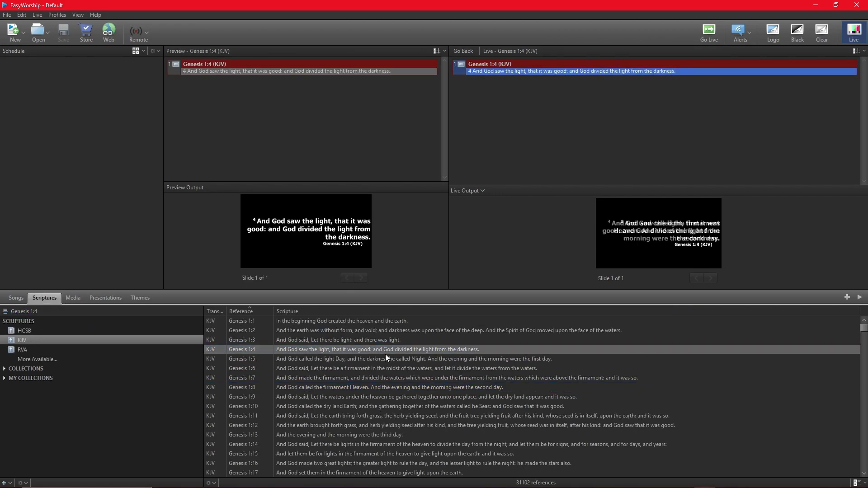
pyautogui.hotkey('alt', 'Tab')
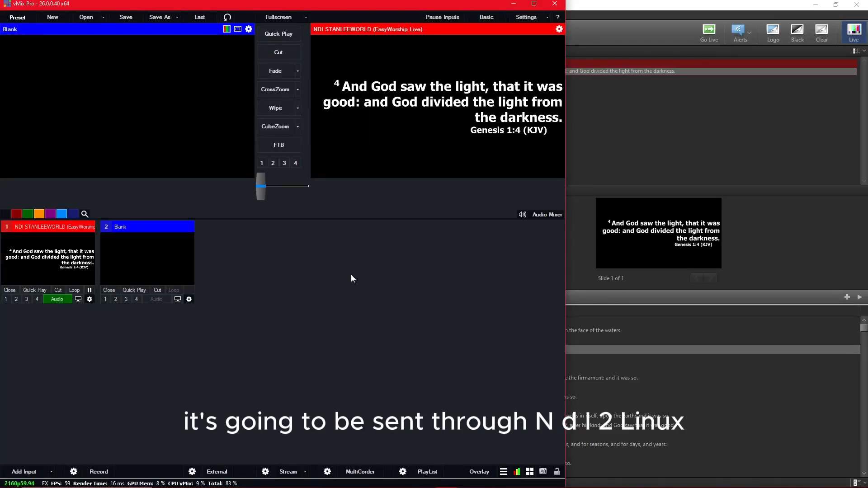
# - Switch to EasyWorship, restore its window to half-screen size and send Genesis 1:9 (KJV) live
pyautogui.click(665, 4)
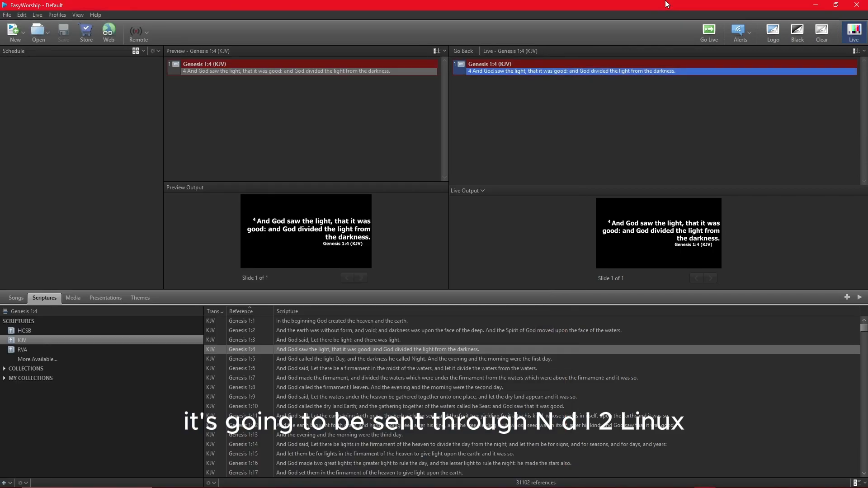
pyautogui.doubleClick(665, 4)
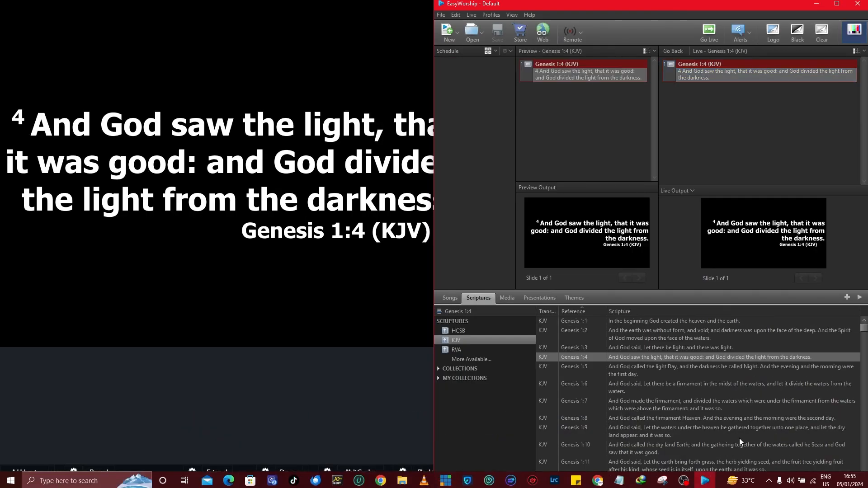
pyautogui.doubleClick(738, 438)
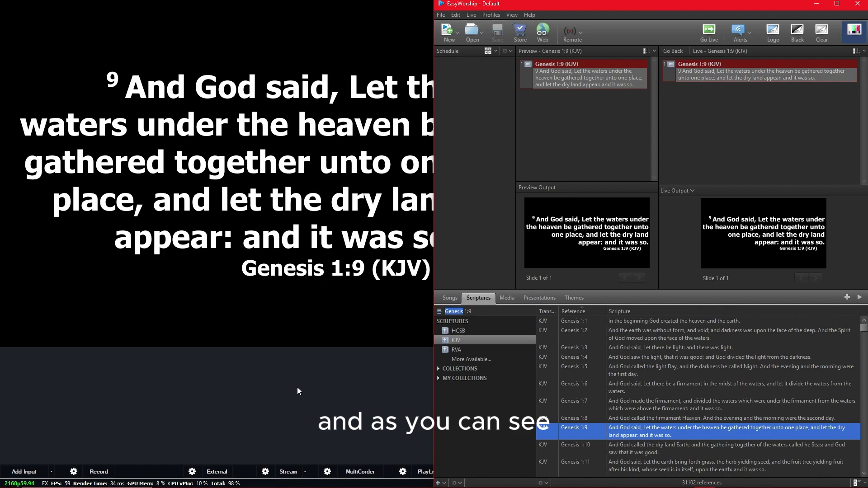
# - Preview Genesis 1:5, resize the vMix window slightly and move the EasyWorship window clear of the vMix output
pyautogui.click(297, 387)
pyautogui.click(675, 377)
pyautogui.click(375, 378)
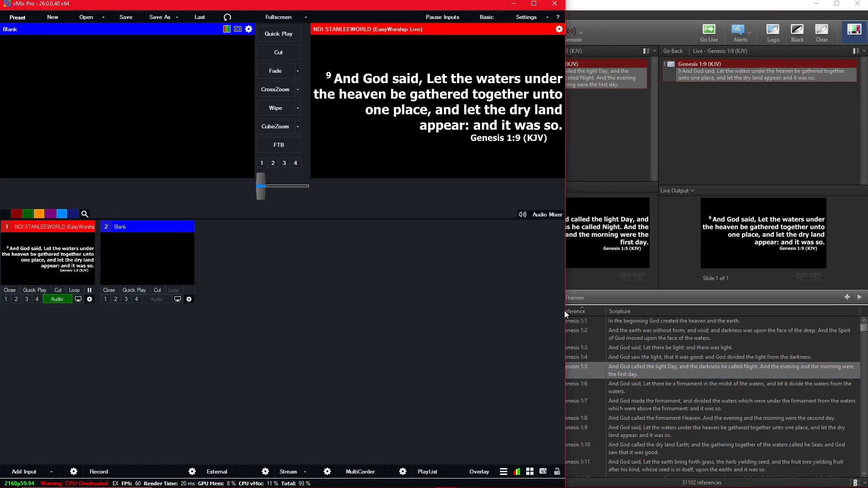
pyautogui.moveTo(566, 357); pyautogui.dragTo(452, 338)
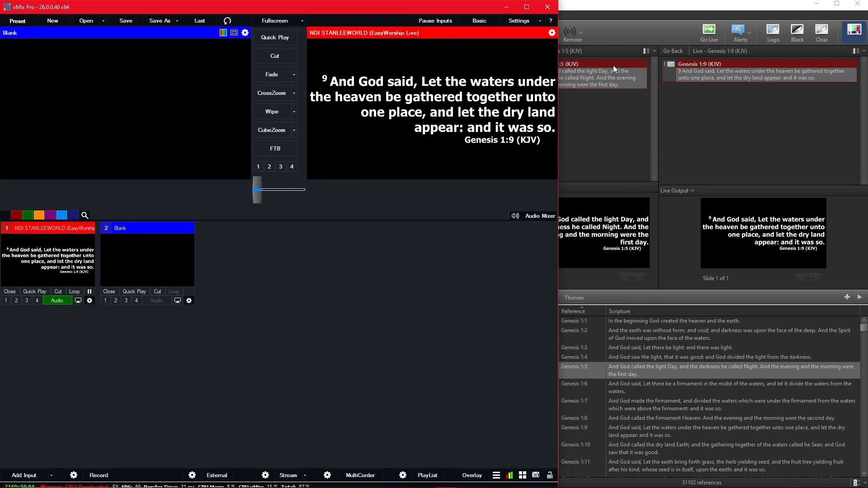
pyautogui.moveTo(781, 2); pyautogui.dragTo(764, 162)
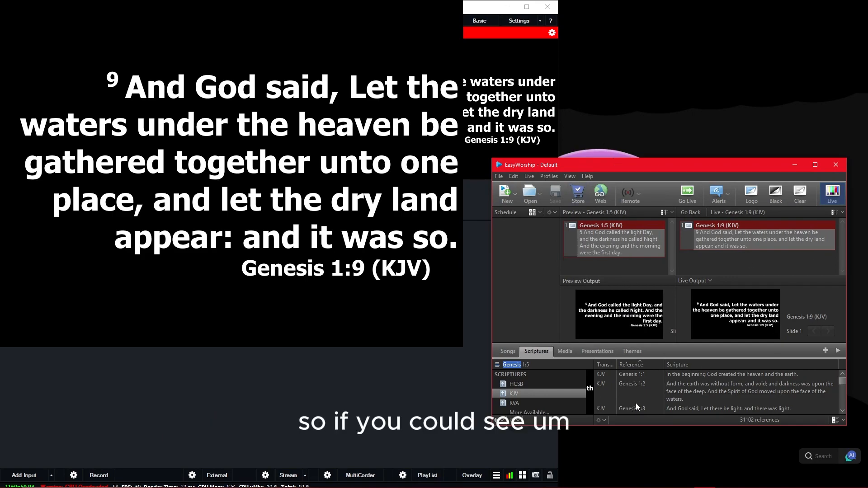
# - Disable support for the alternate output in the EasyWorship options and confirm
pyautogui.click(512, 175)
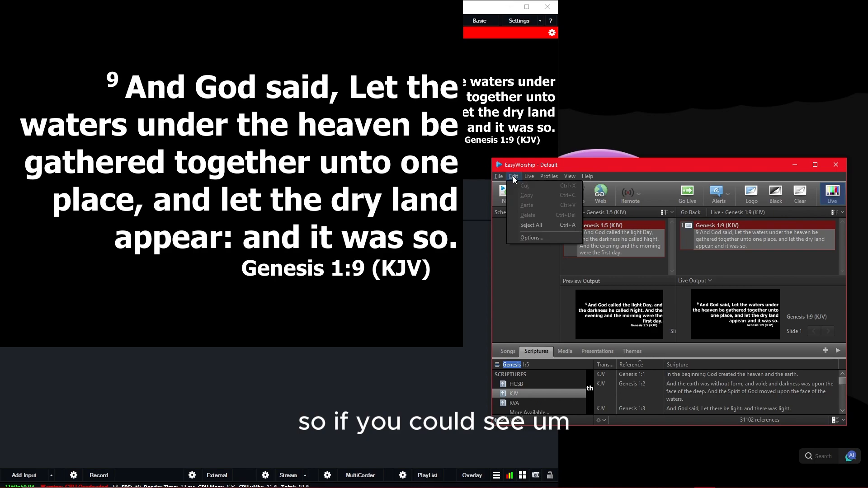
pyautogui.click(537, 240)
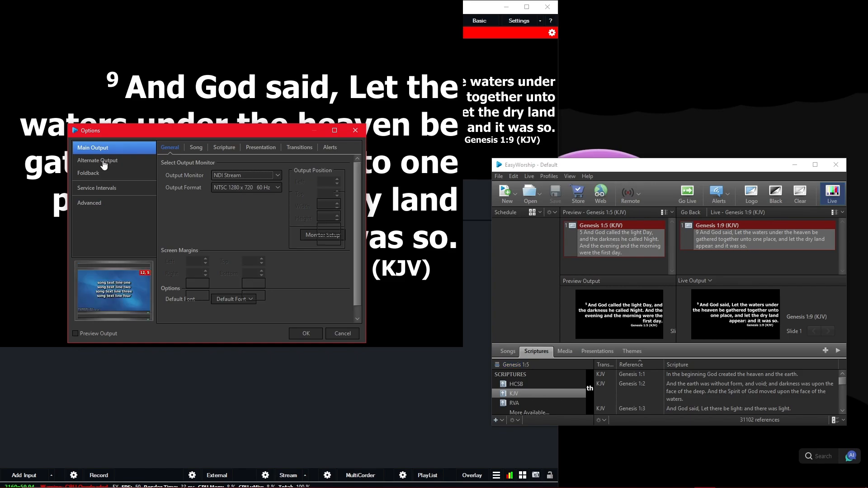
pyautogui.click(104, 162)
pyautogui.click(195, 176)
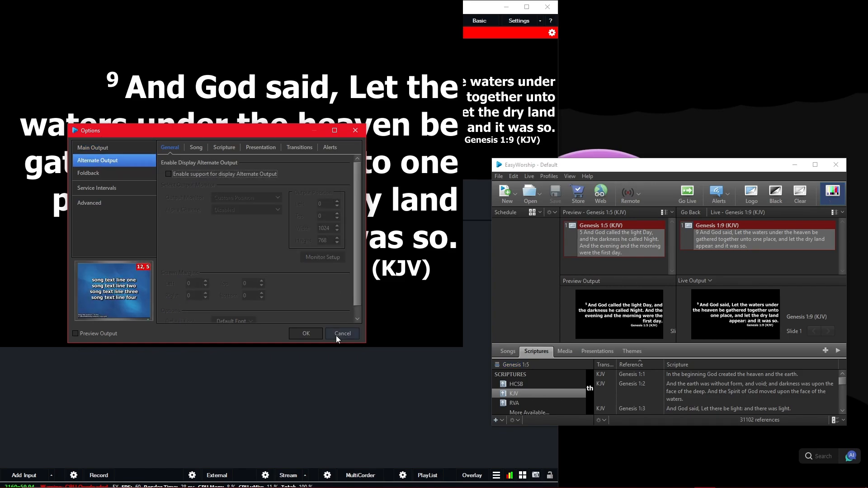
pyautogui.click(311, 335)
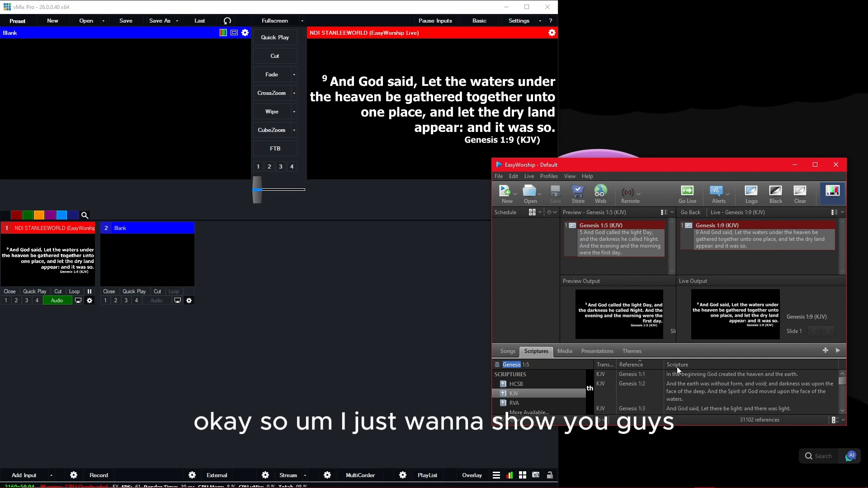
# - Send Genesis 1:2 (KJV) to the live output
pyautogui.doubleClick(692, 386)
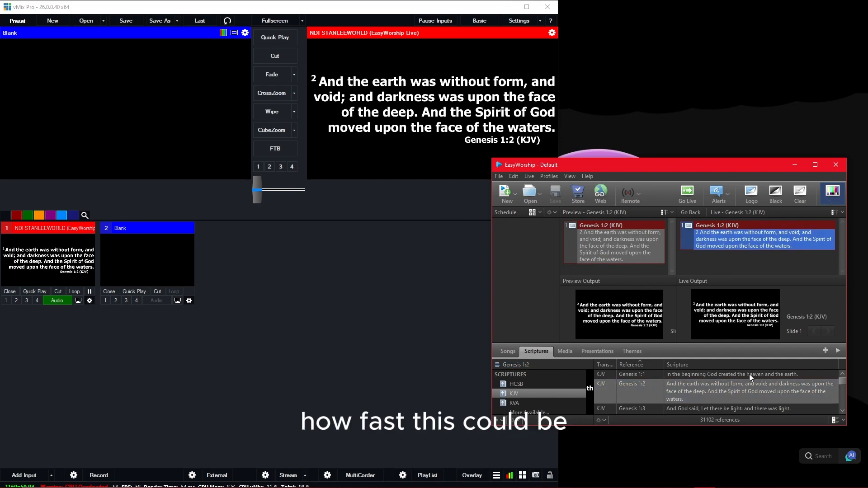
# - Send Genesis 1:5 (KJV) and Genesis 1:6 (KJV) to the live output one after the other
pyautogui.scroll(-1, 840, 405)
pyautogui.doubleClick(800, 400)
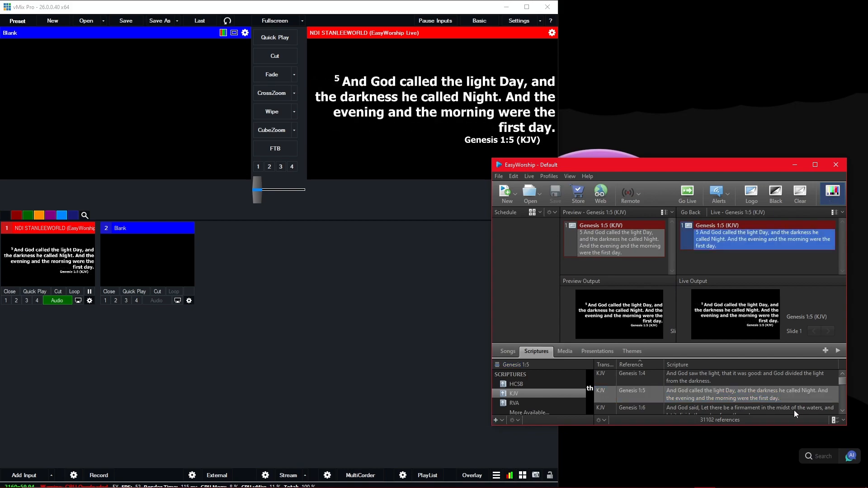
pyautogui.doubleClick(794, 410)
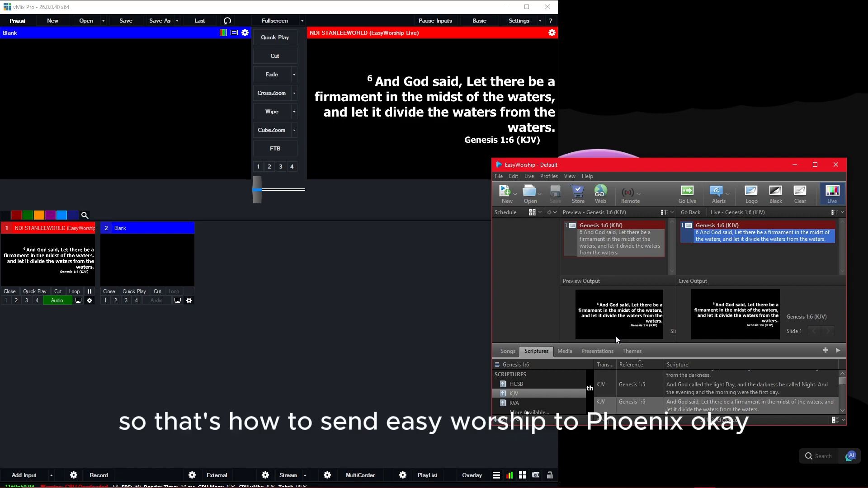
# - Start adding an image input in vMix and try to load the recent file bible.png
pyautogui.click(39, 476)
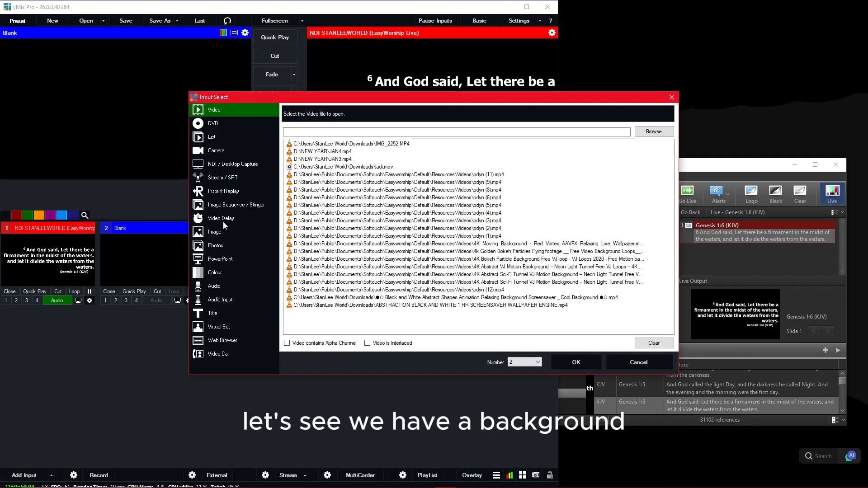
pyautogui.click(223, 233)
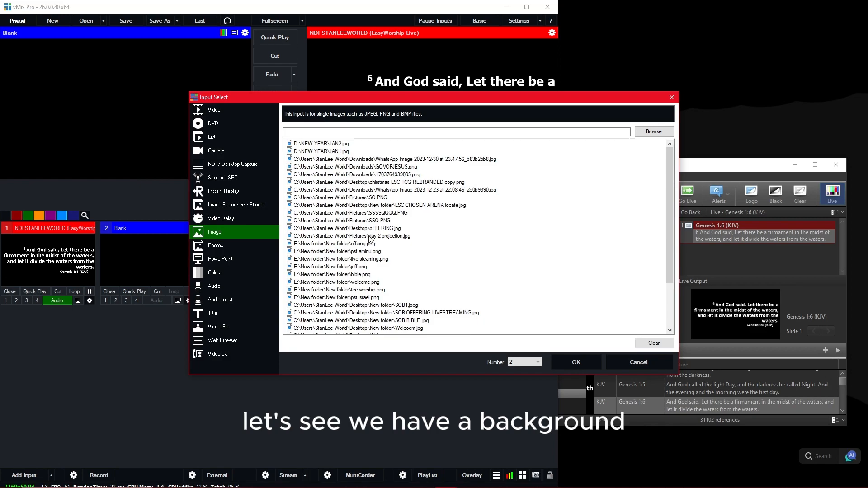
pyautogui.click(367, 275)
pyautogui.click(584, 359)
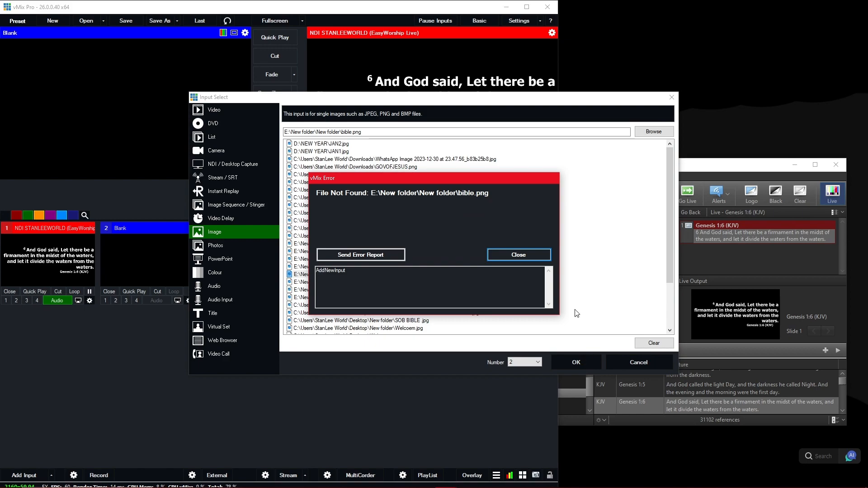
pyautogui.click(520, 258)
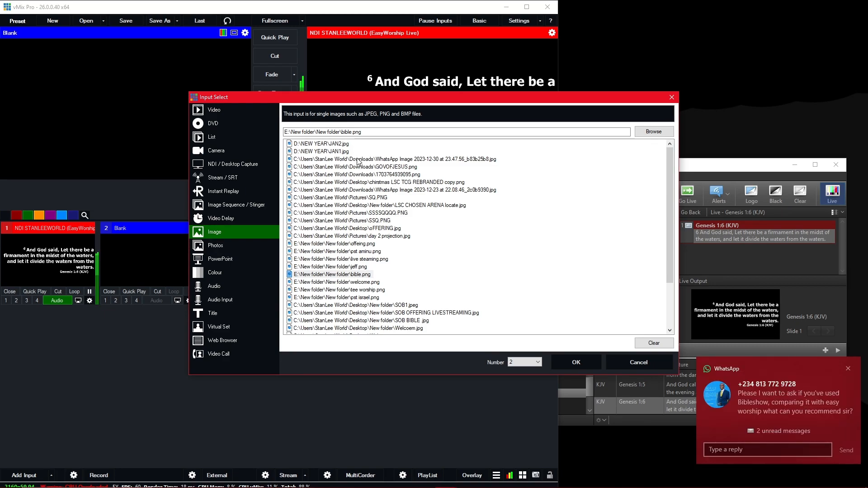
# - Add water-texture-background-rainy-window-cloudy-day.jpg from the Downloads folder as the image input
pyautogui.click(358, 159)
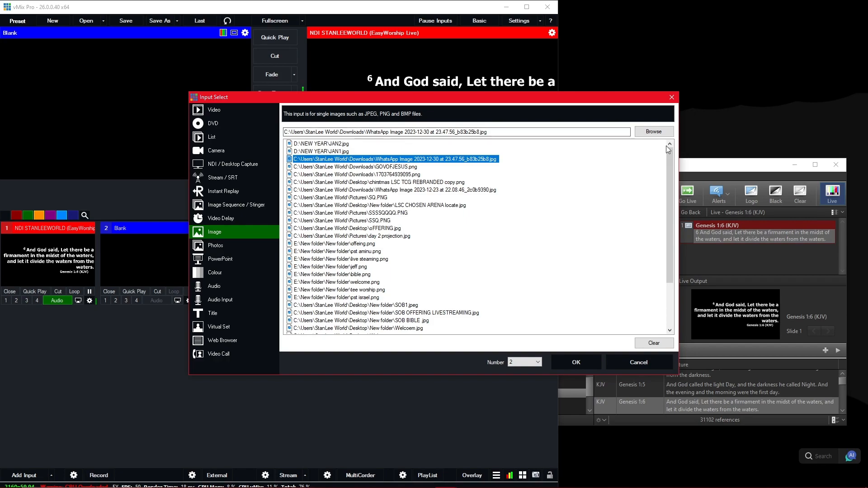
pyautogui.click(653, 132)
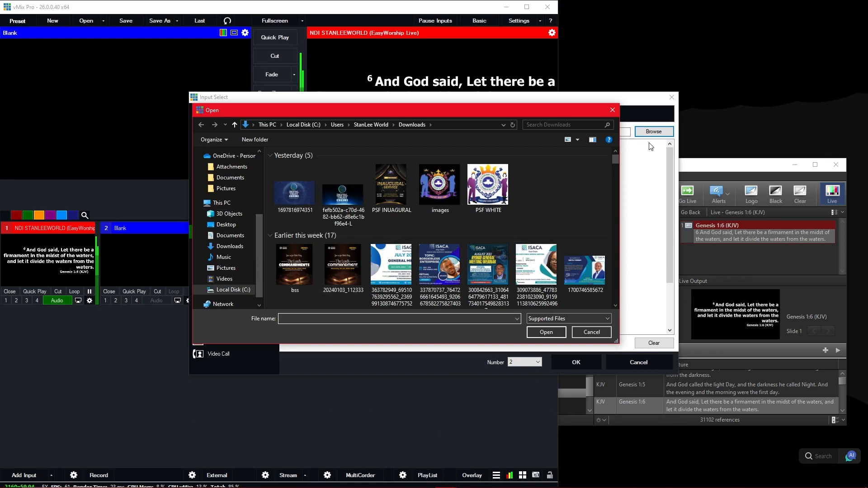
pyautogui.moveTo(616, 161); pyautogui.dragTo(612, 207)
pyautogui.click(480, 231)
pyautogui.click(437, 249)
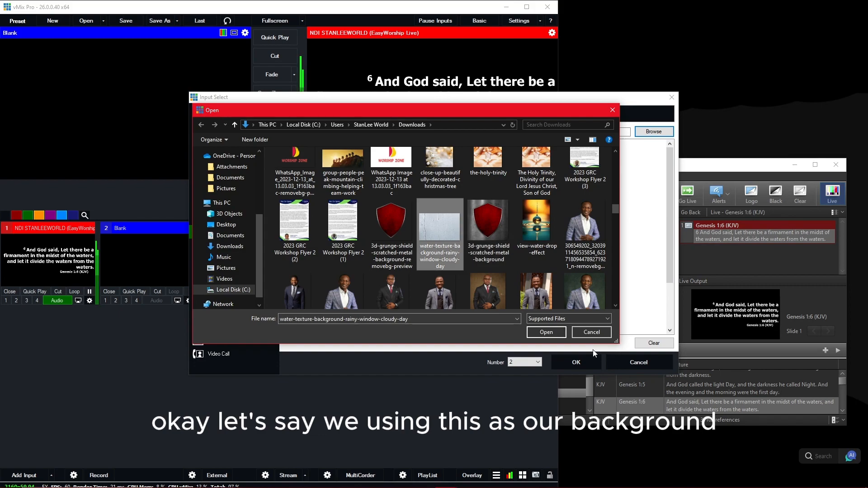
pyautogui.click(555, 331)
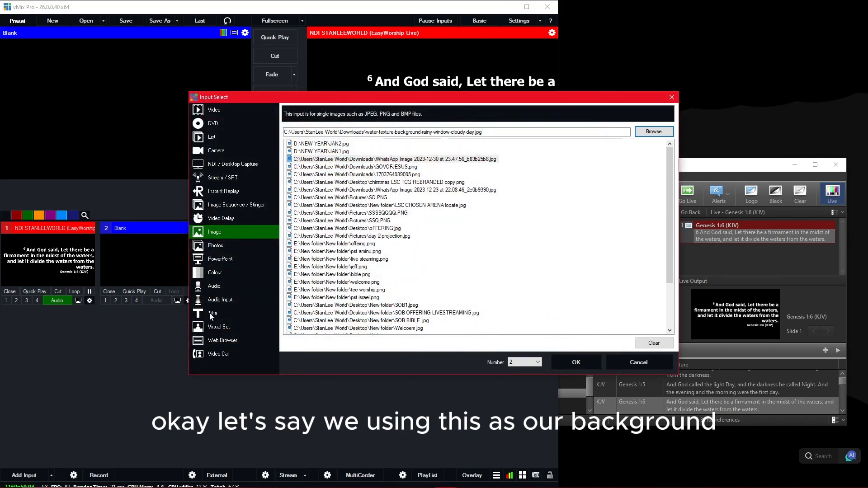
pyautogui.click(580, 362)
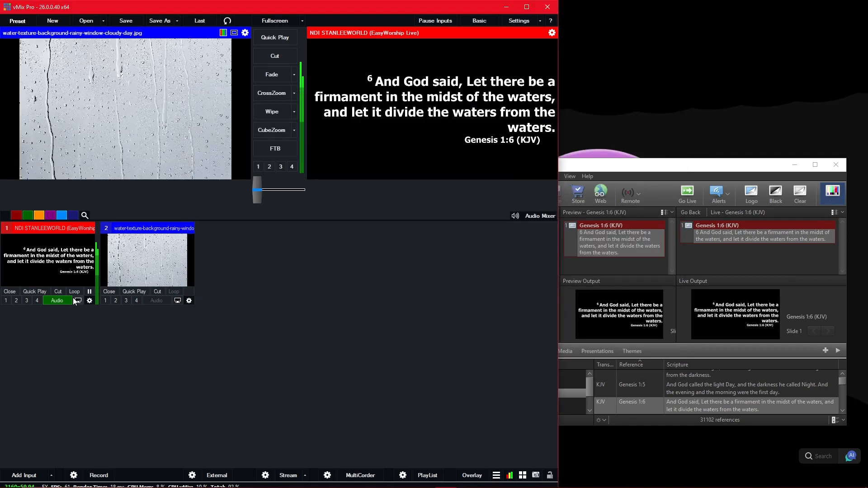
# - Fade the rainy-window image to the program output and overlay the muted EasyWorship NDI input on overlay channel 1
pyautogui.click(71, 297)
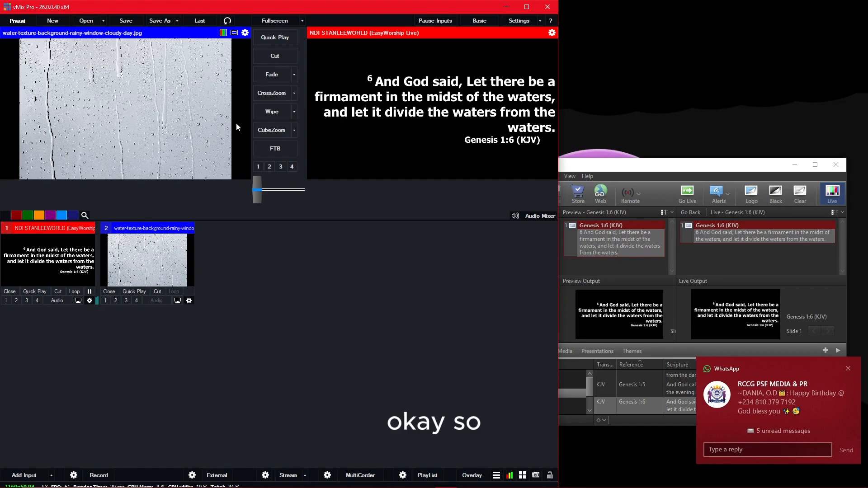
pyautogui.click(266, 75)
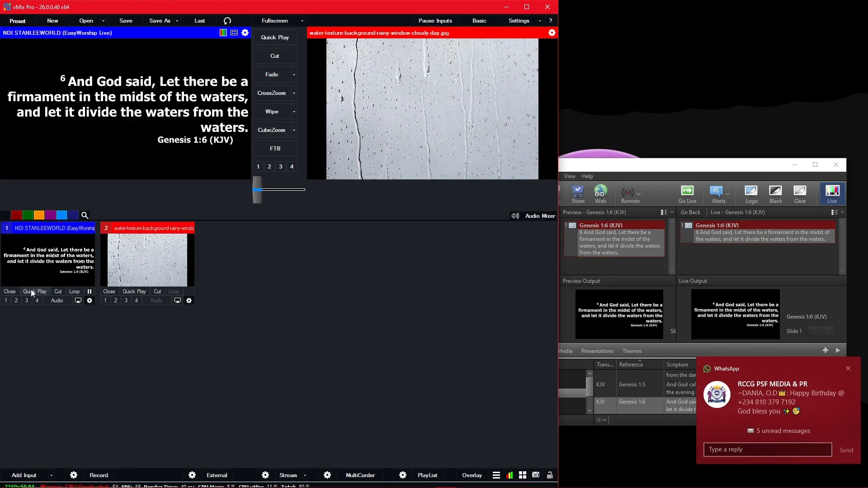
pyautogui.click(5, 300)
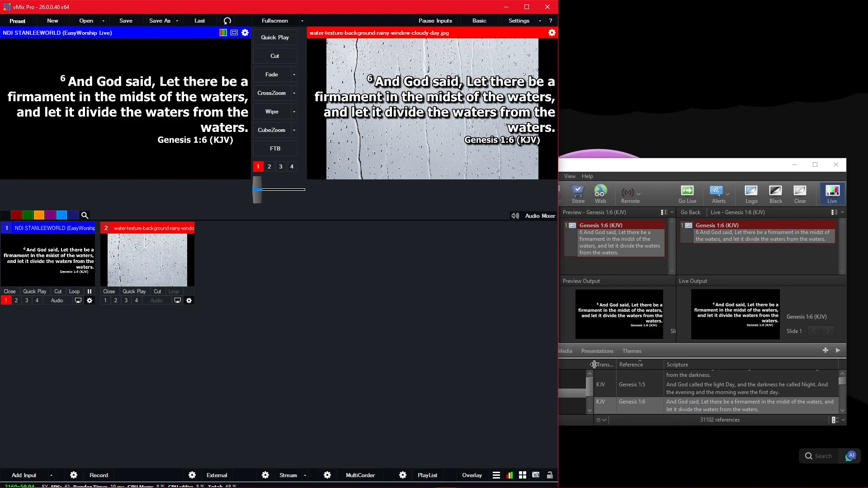
# - Switch to EasyWorship, examine its scripture themes in the maximized window, including the lower transparent one, and return to vMix
pyautogui.click(625, 352)
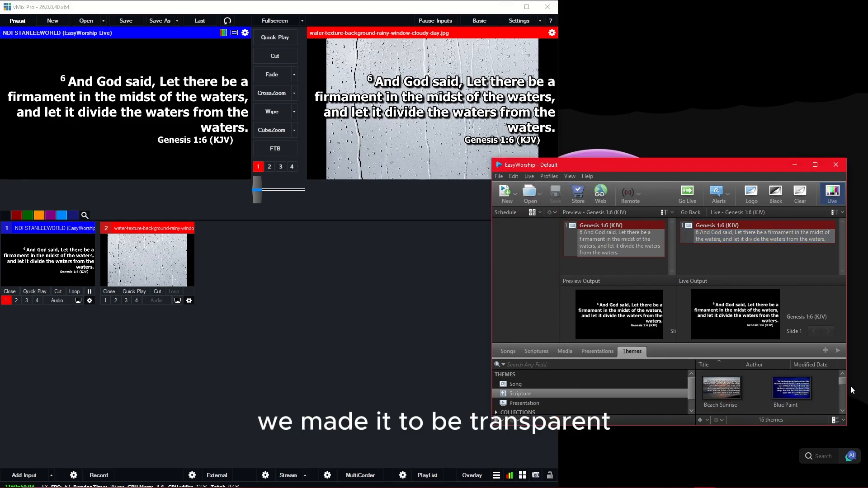
pyautogui.click(813, 166)
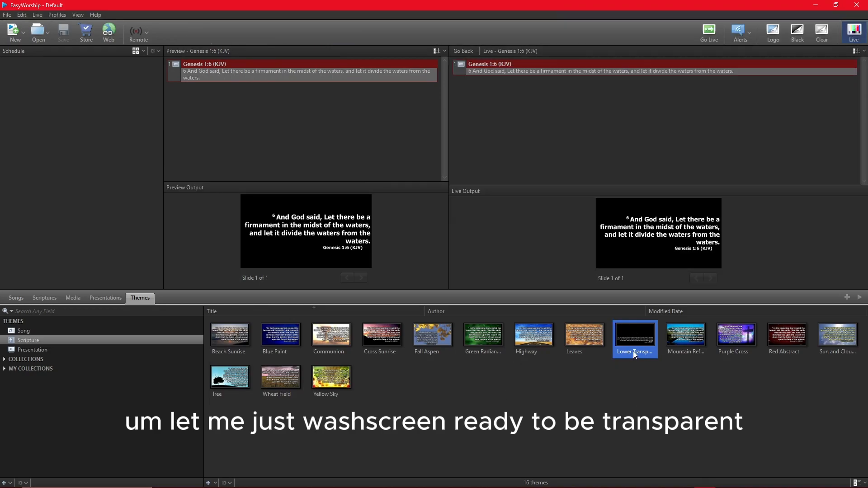
pyautogui.hotkey('alt', 'Tab')
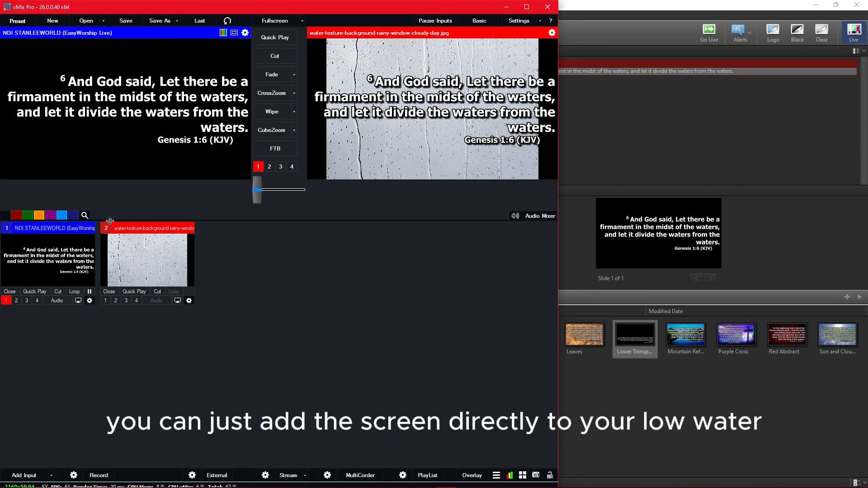
# - Close EasyWorship and vMix, discarding the changes to the current vMix preset
pyautogui.click(665, 141)
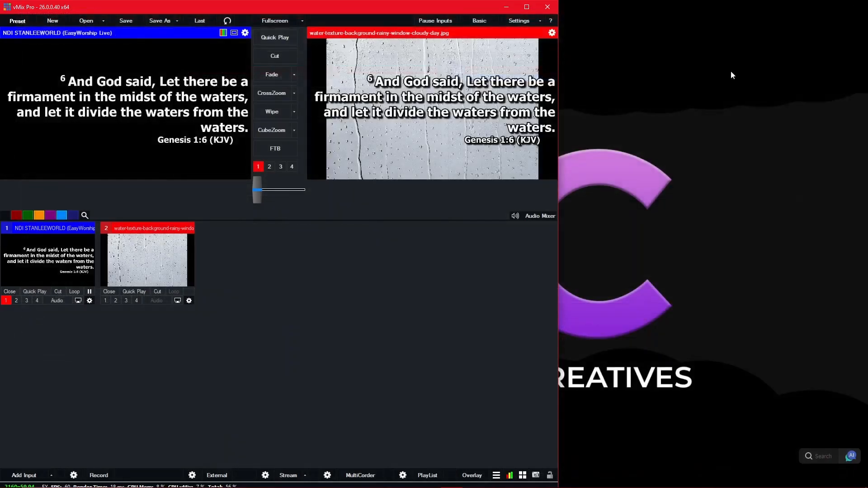
pyautogui.click(854, 7)
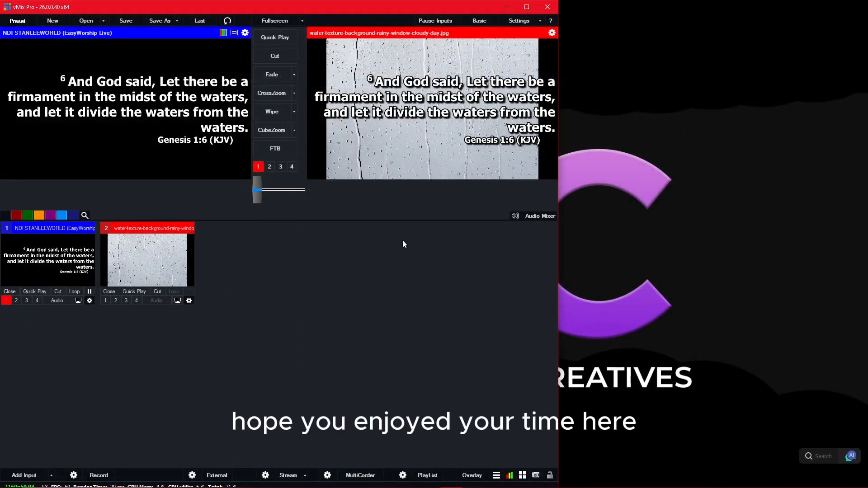
pyautogui.click(547, 7)
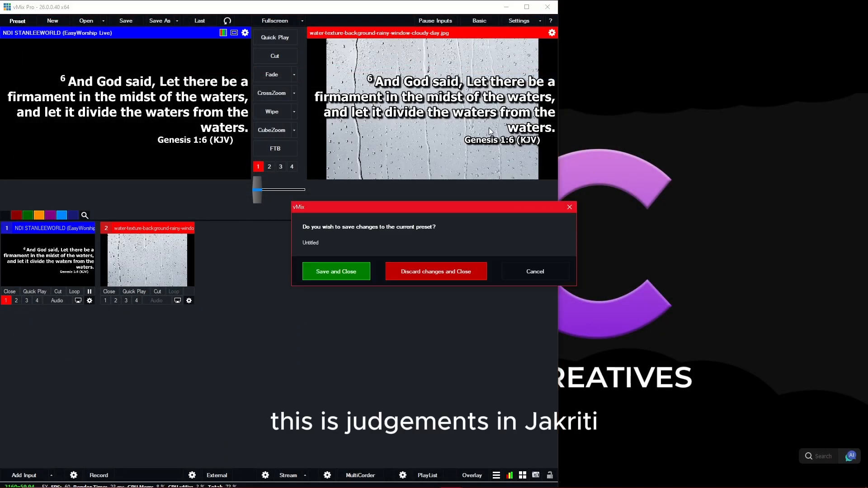
pyautogui.click(441, 270)
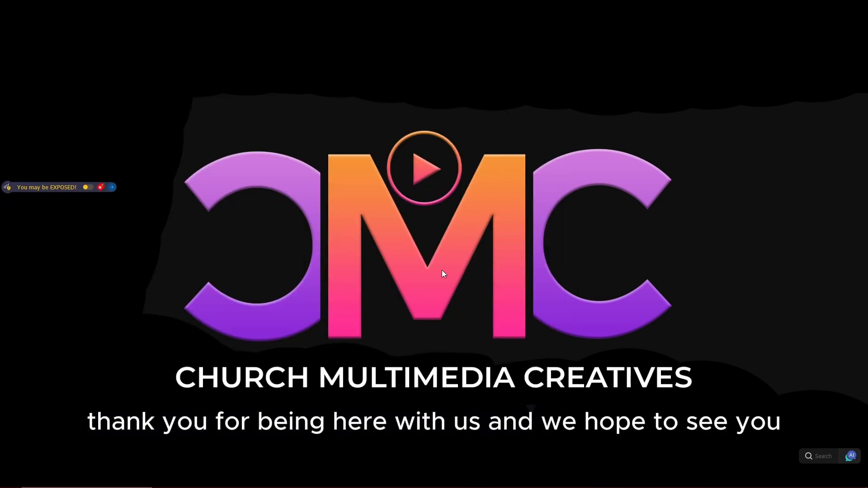